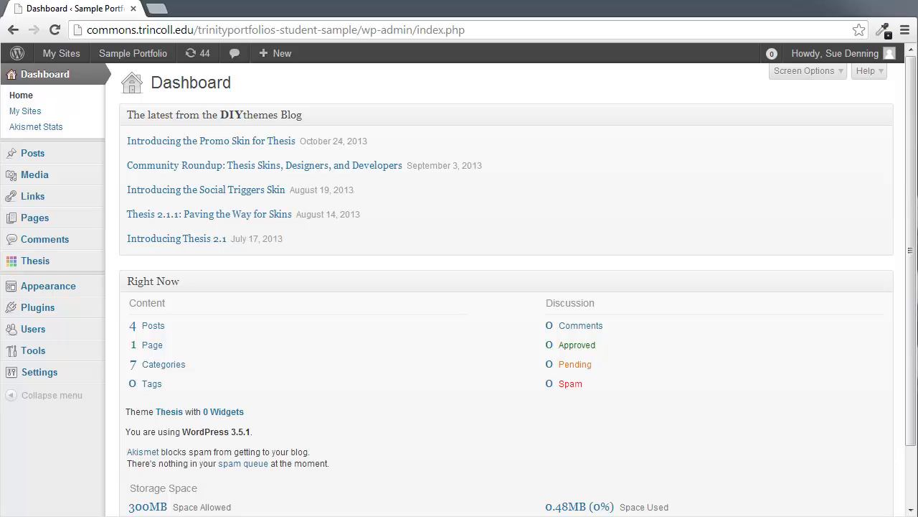
# On the Menus admin page, enable the Custom Links and Posts boxes and the Link Target advanced menu property
pyautogui.moveTo(36, 296)
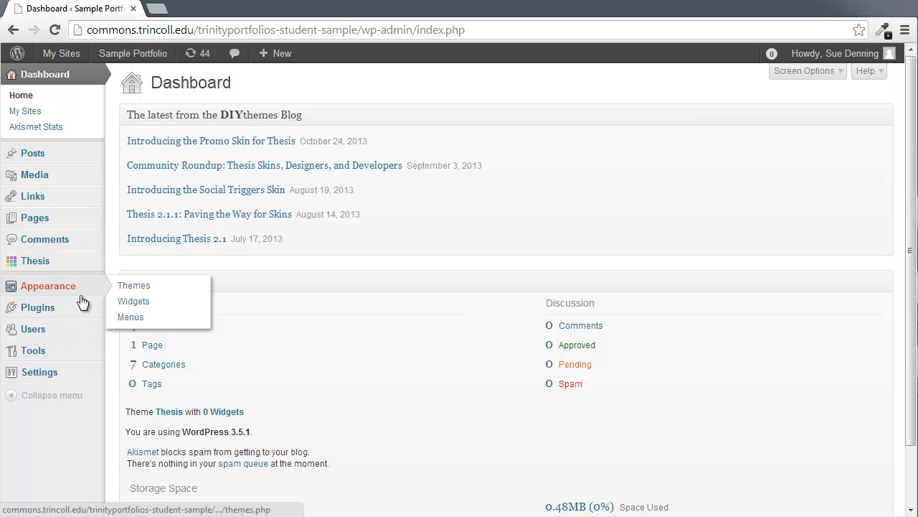
pyautogui.click(132, 318)
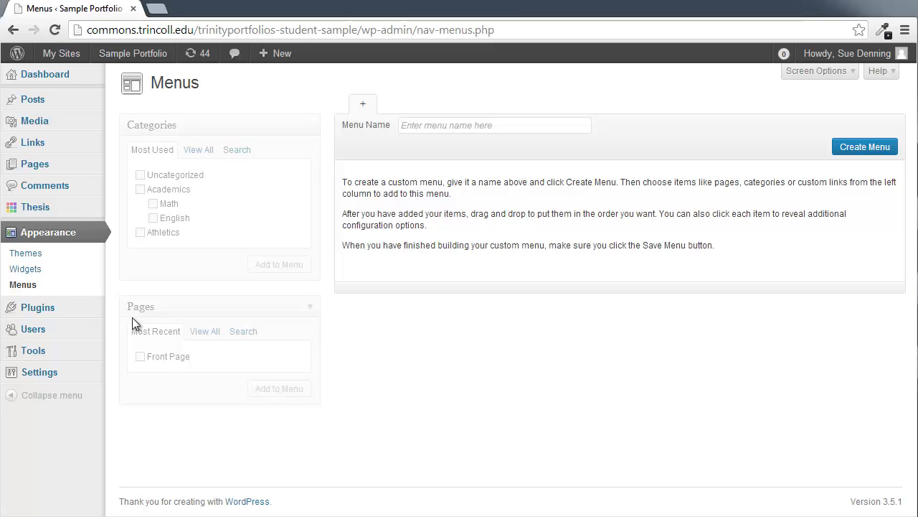
pyautogui.click(817, 70)
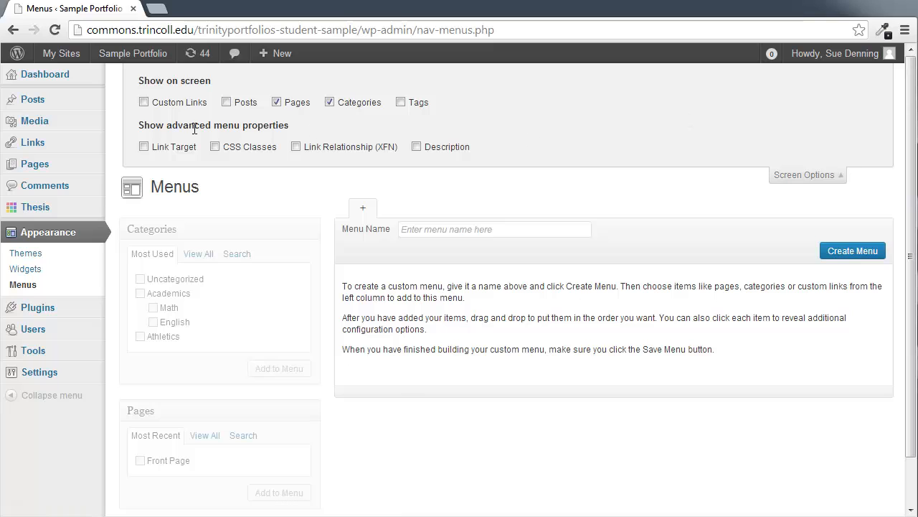
pyautogui.click(143, 102)
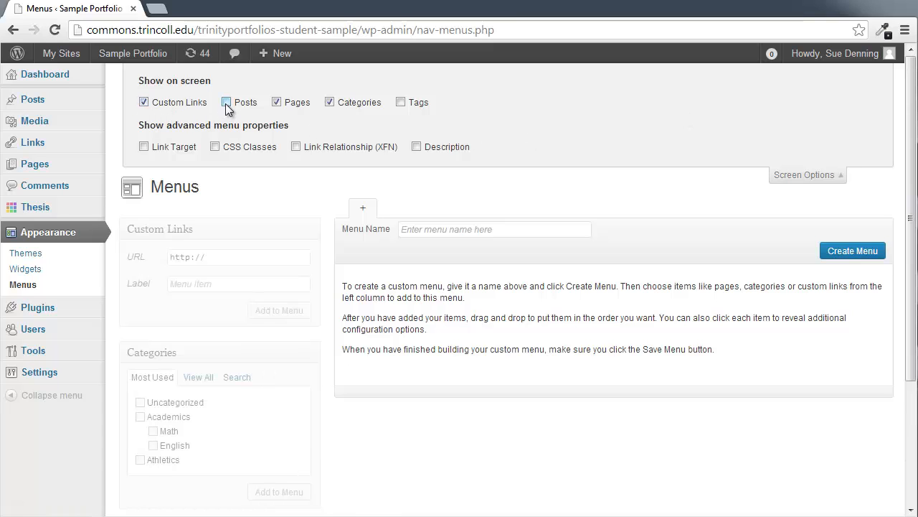
pyautogui.click(226, 101)
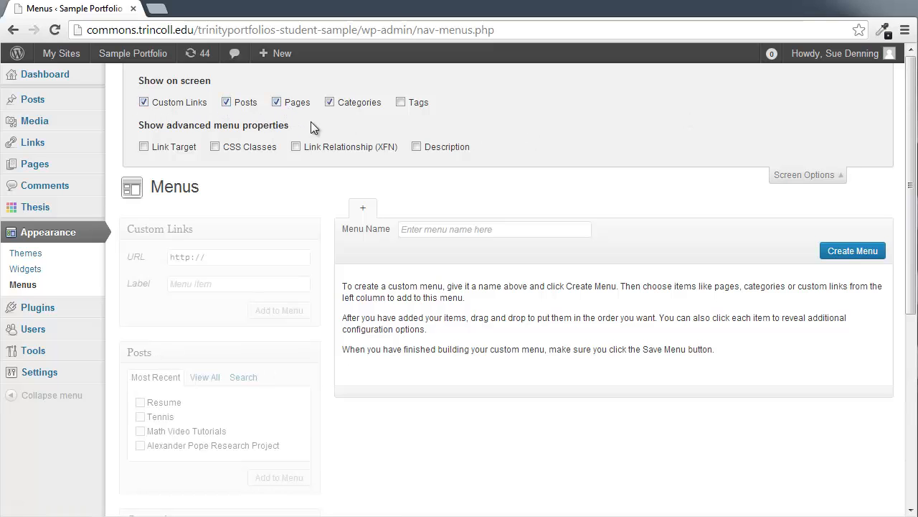
pyautogui.click(144, 147)
pyautogui.click(782, 181)
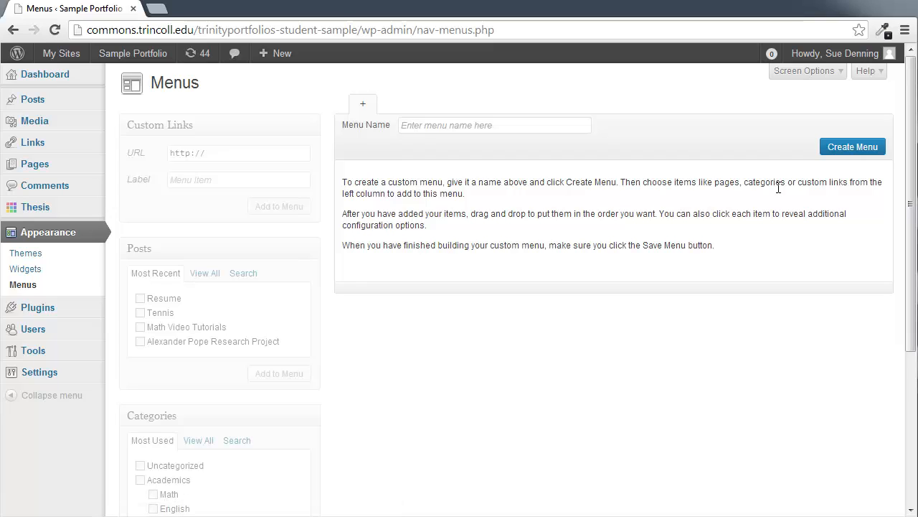
# Create a new custom menu named Primary Navigation
pyautogui.click(442, 127)
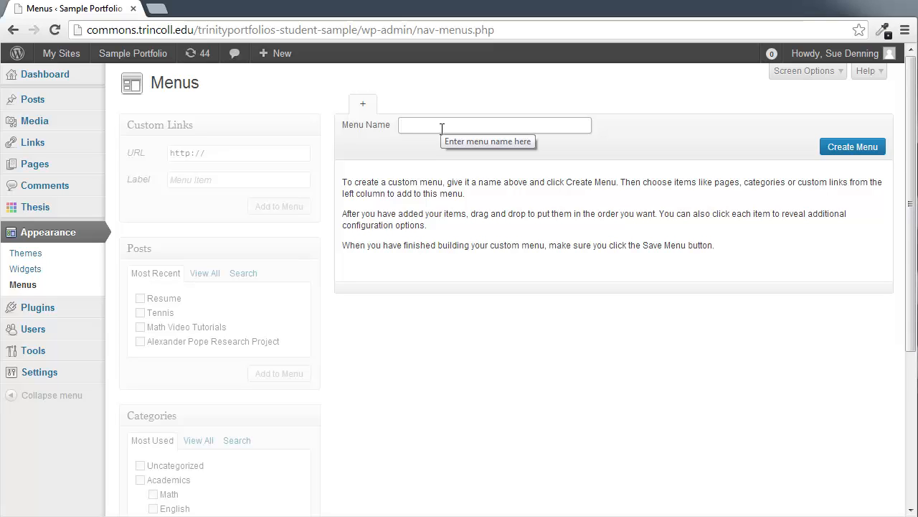
pyautogui.write('Primary')
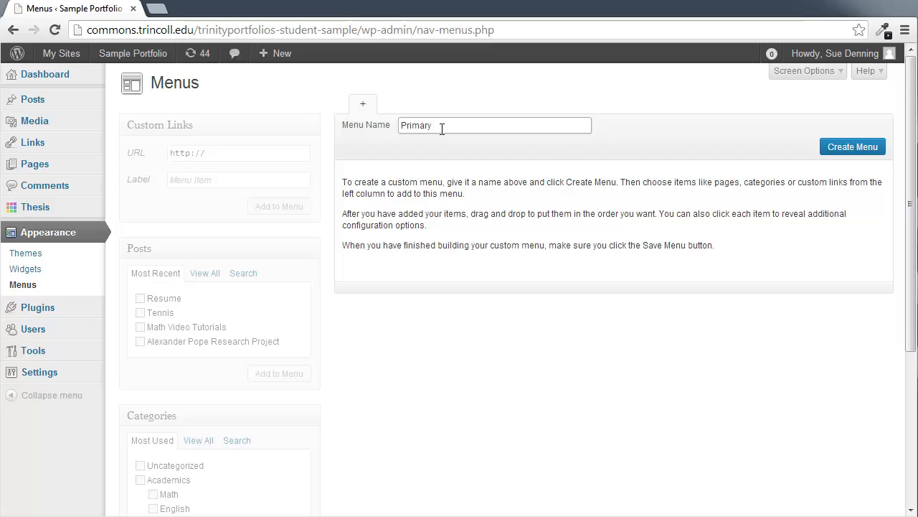
pyautogui.write(' Navigation')
pyautogui.click(832, 149)
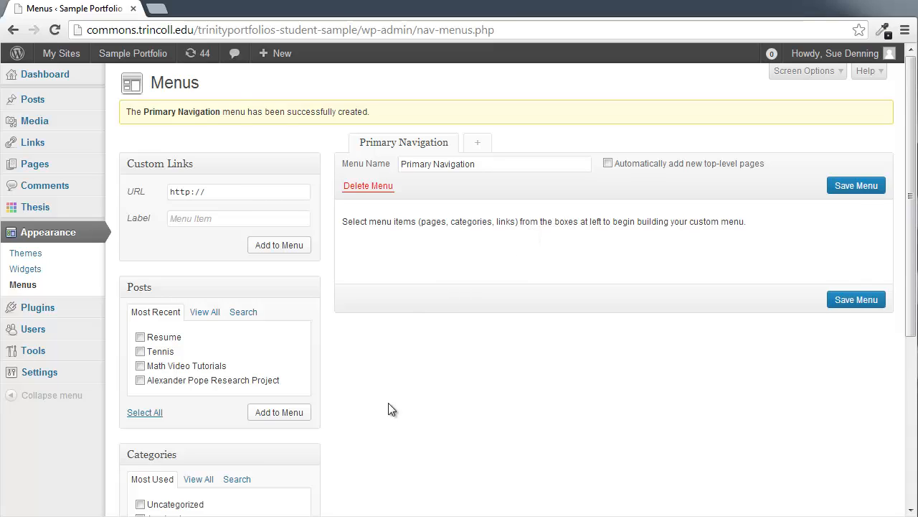
# Add the Academics, Math, English and Athletics categories to the Primary Navigation menu
pyautogui.moveTo(912, 287); pyautogui.dragTo(911, 380)
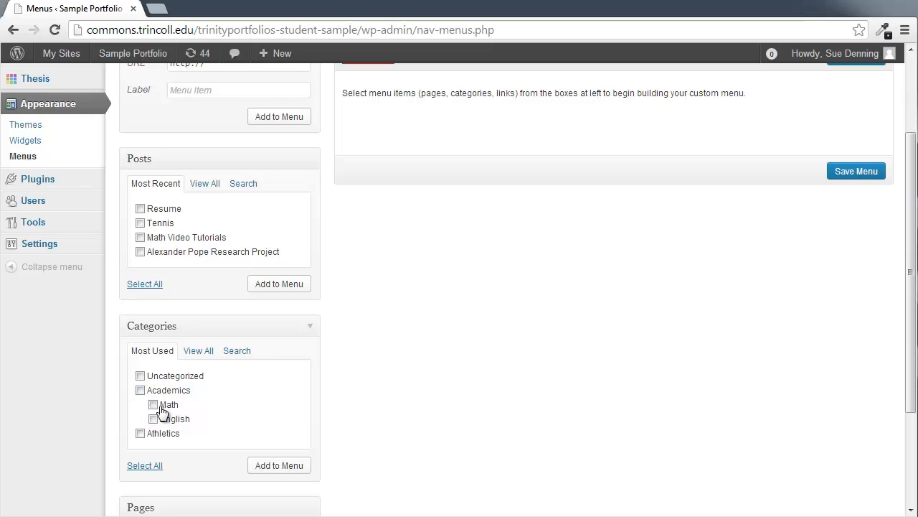
pyautogui.click(139, 390)
pyautogui.click(153, 405)
pyautogui.click(153, 419)
pyautogui.click(141, 433)
pyautogui.click(290, 464)
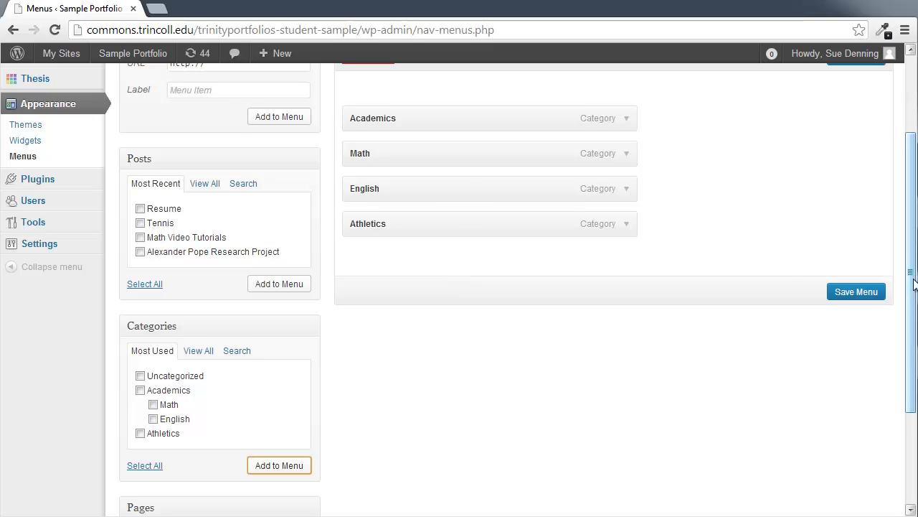
# Move Athletics above Academics in the menu and nest Math and English as sub-items under Academics
pyautogui.moveTo(914, 273); pyautogui.dragTo(912, 248)
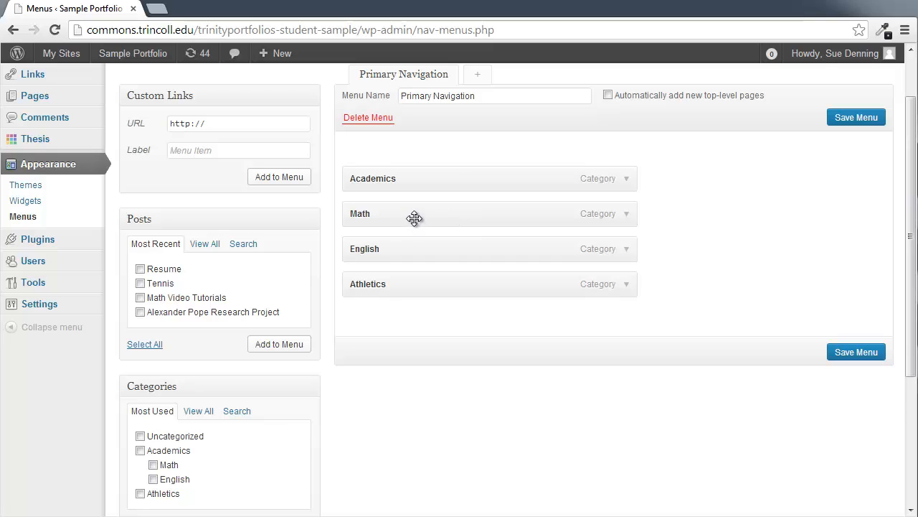
pyautogui.moveTo(426, 288); pyautogui.dragTo(421, 170)
pyautogui.moveTo(381, 252); pyautogui.dragTo(406, 253)
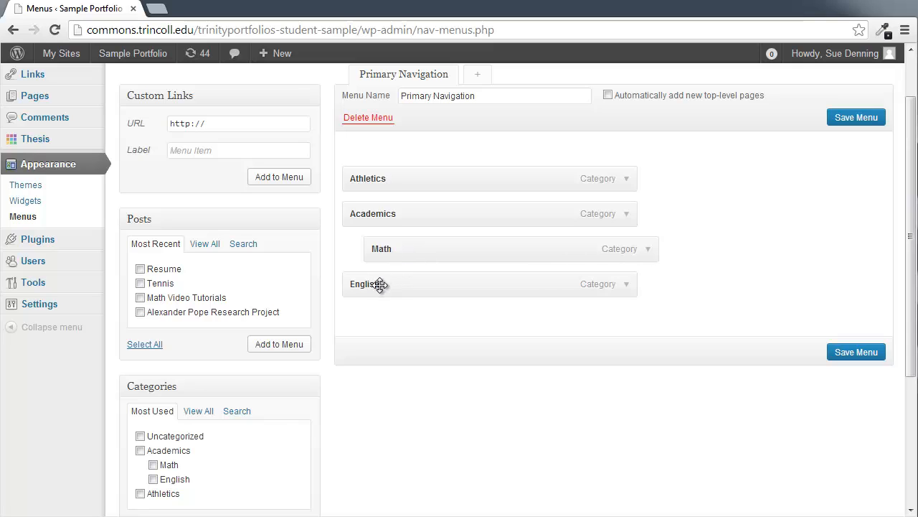
pyautogui.moveTo(380, 285); pyautogui.dragTo(409, 284)
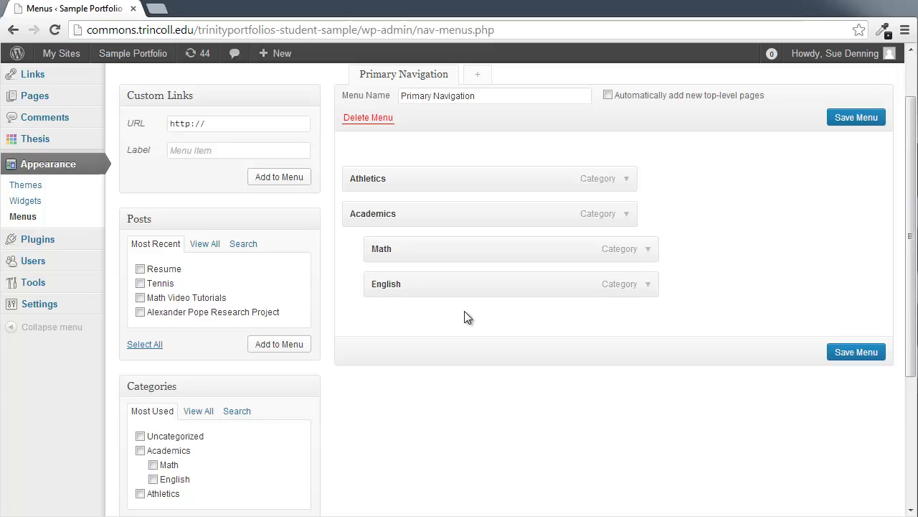
# Add the Resume post to the Primary Navigation menu and save the menu
pyautogui.click(140, 269)
pyautogui.click(274, 346)
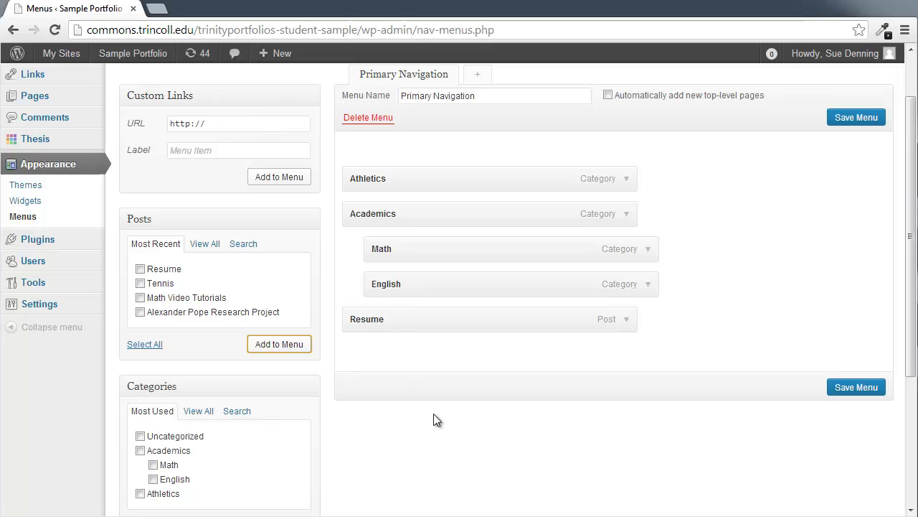
pyautogui.click(869, 386)
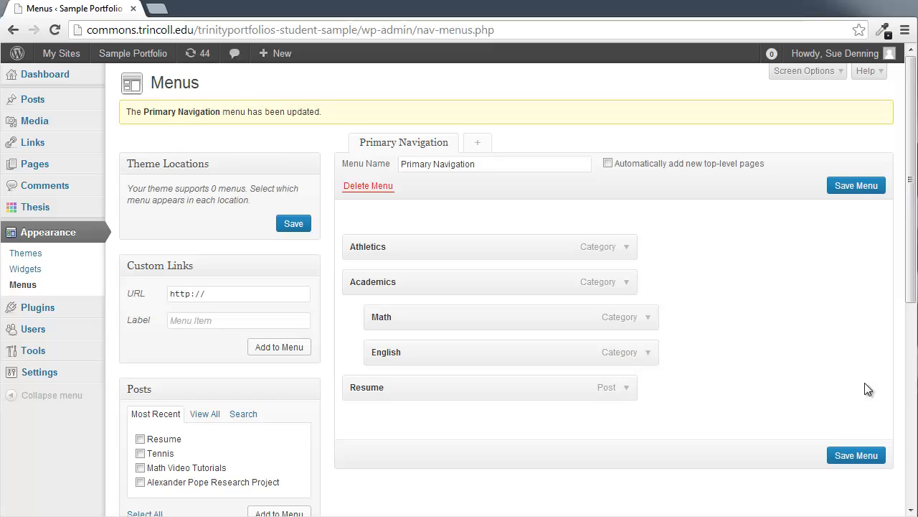
# In the Thesis skin content's Nav Menu options, set the menu to display to Primary Navigation and save the options
pyautogui.moveTo(65, 216)
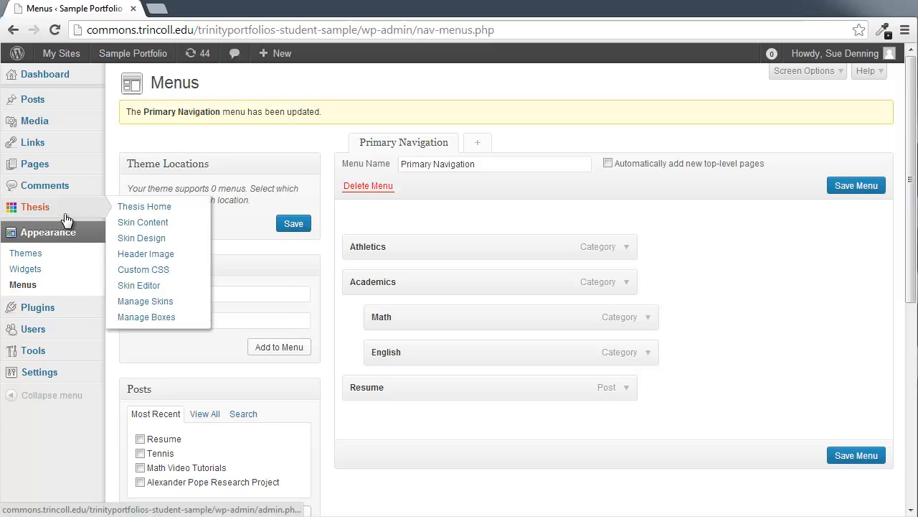
pyautogui.click(30, 210)
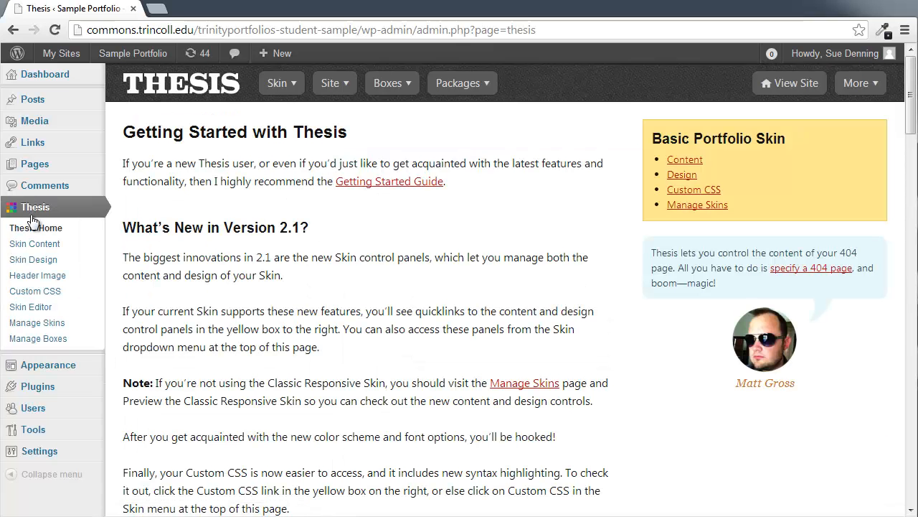
pyautogui.click(71, 250)
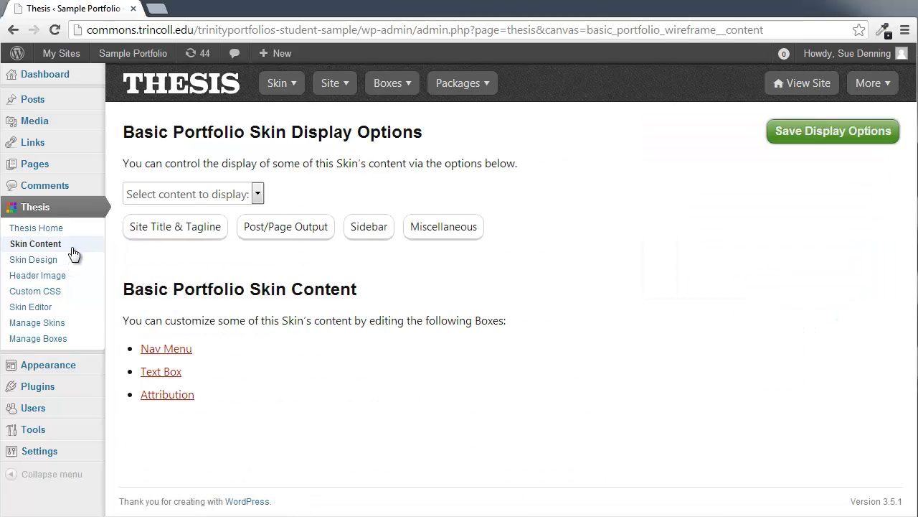
pyautogui.click(183, 351)
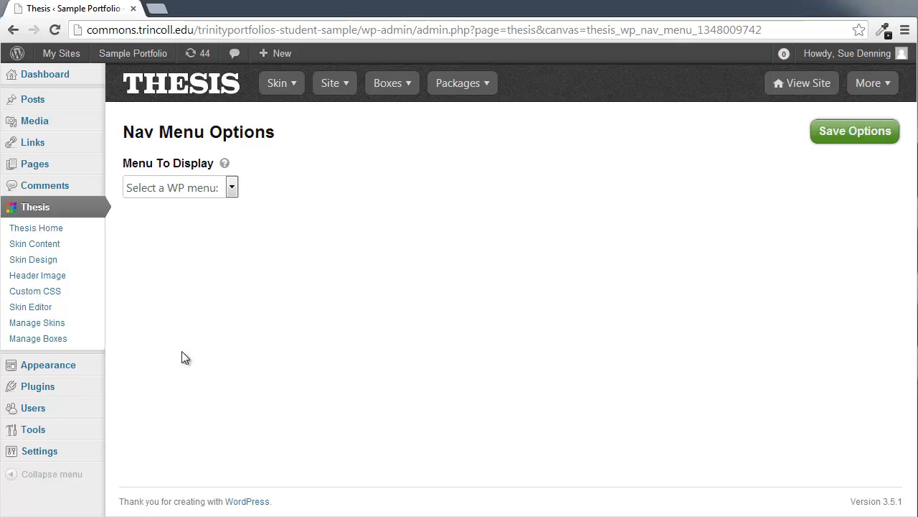
pyautogui.click(232, 192)
pyautogui.click(227, 225)
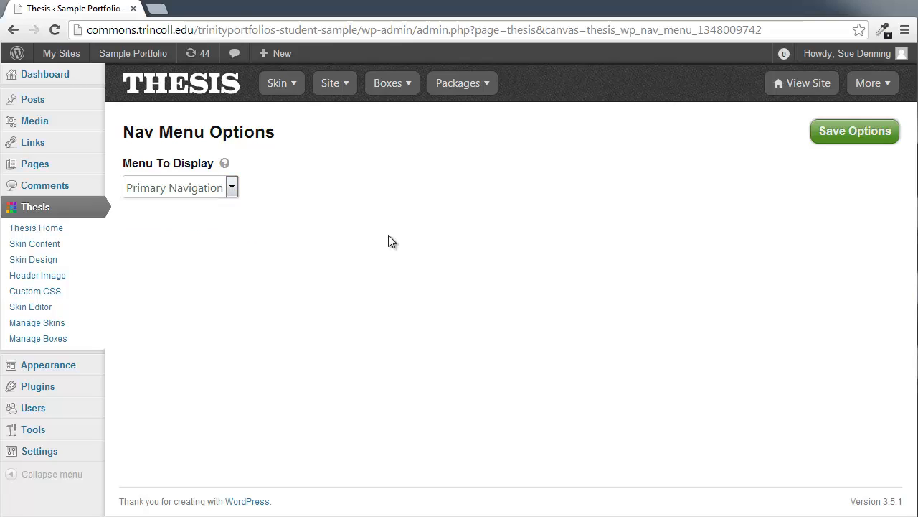
pyautogui.click(863, 133)
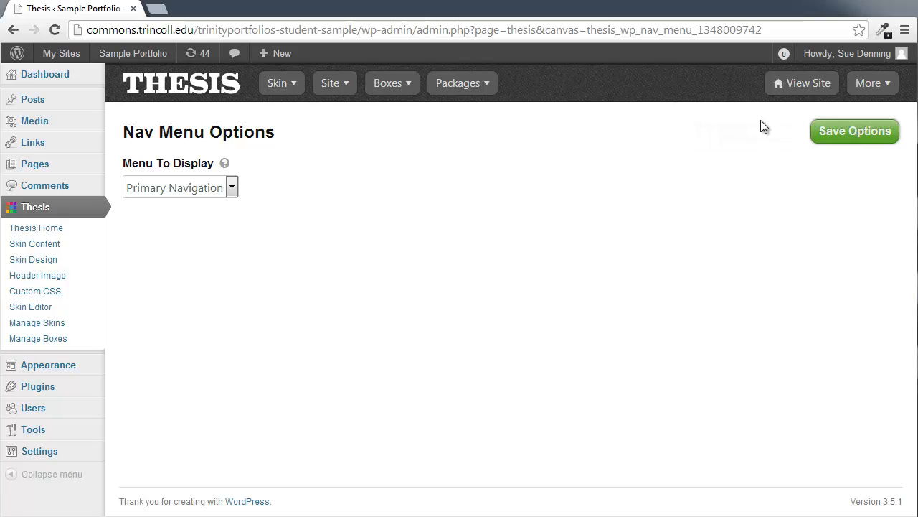
# Visit the Sample Portfolio site and check its navigation by viewing the Academics, Math, English and Resume pages
pyautogui.moveTo(130, 58)
pyautogui.click(136, 80)
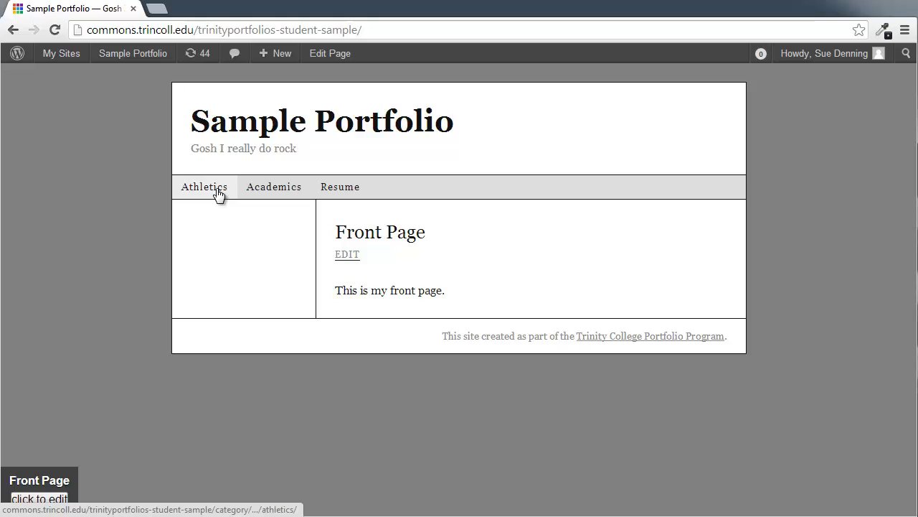
pyautogui.moveTo(266, 194)
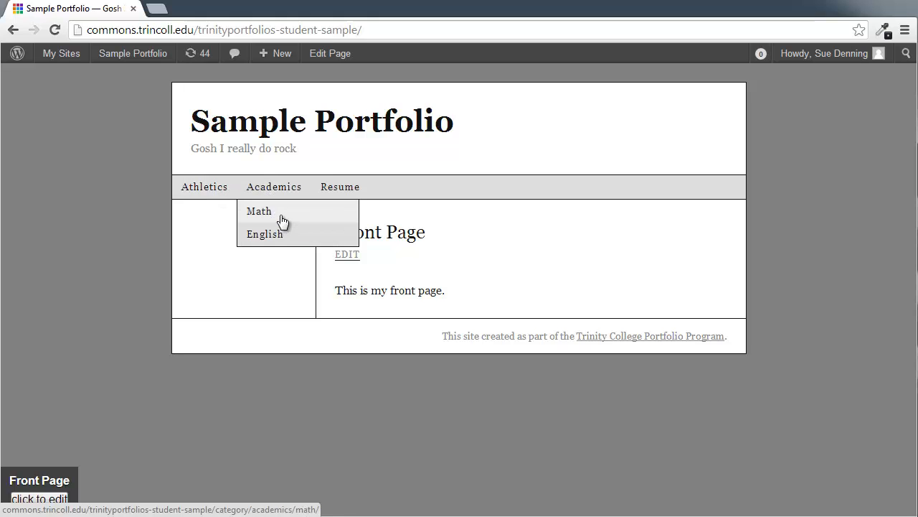
pyautogui.click(284, 196)
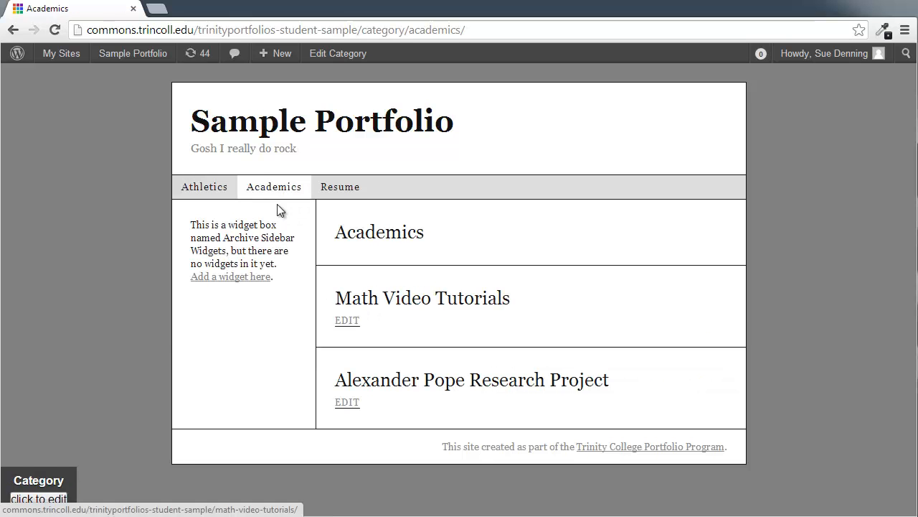
pyautogui.click(273, 216)
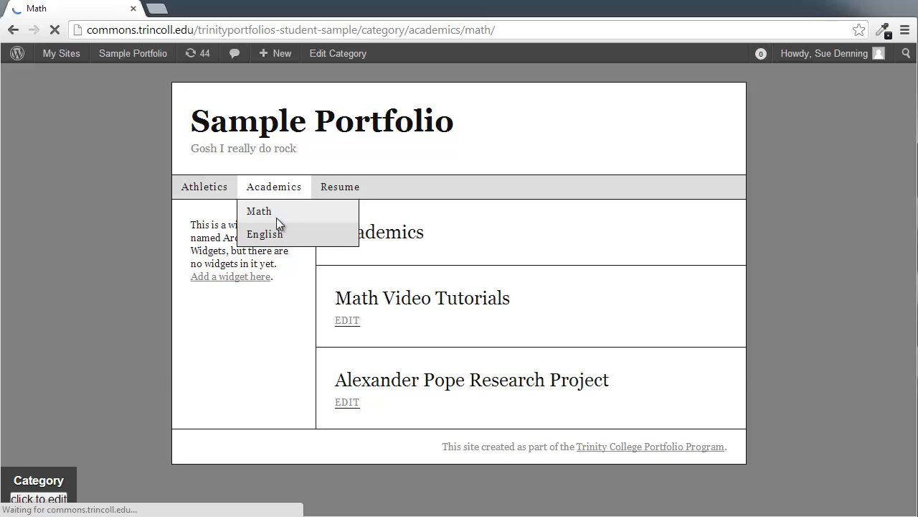
pyautogui.click(284, 237)
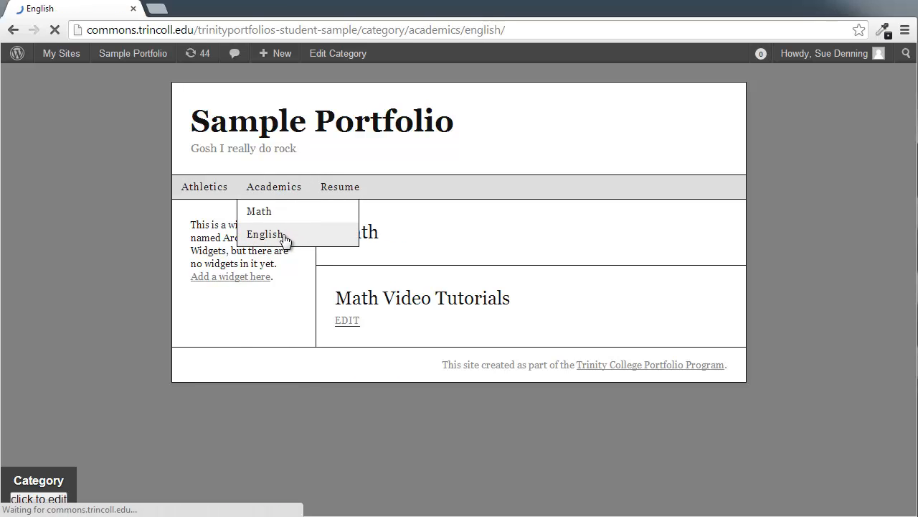
pyautogui.click(343, 188)
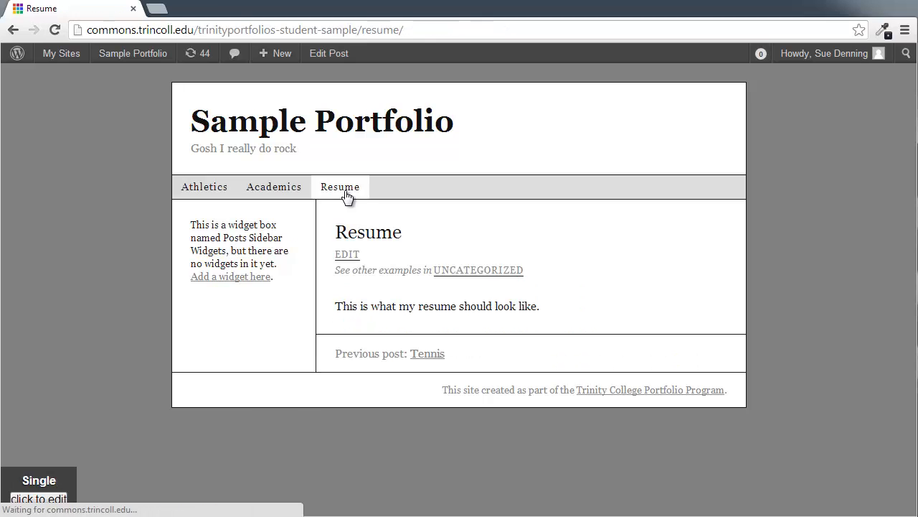